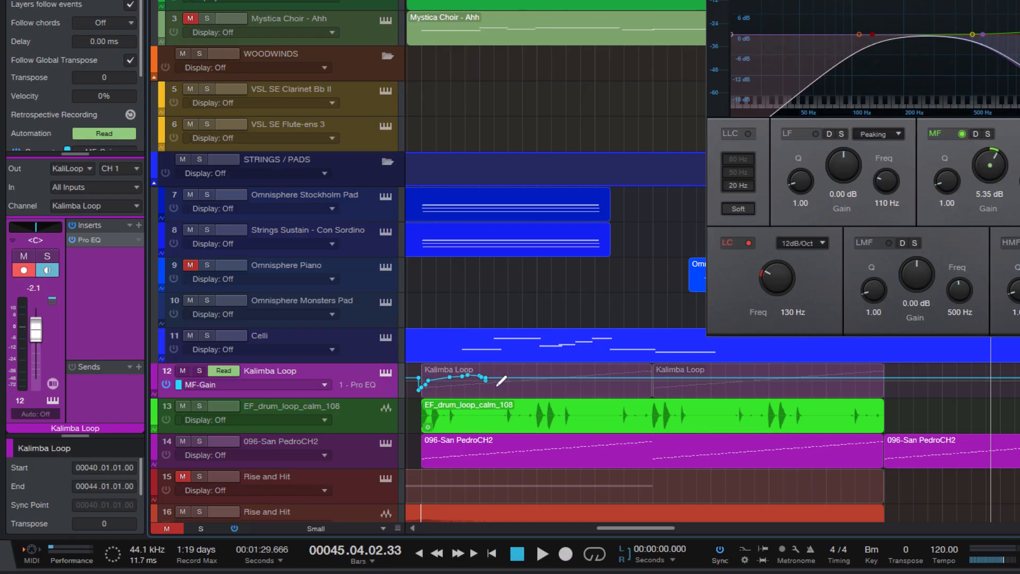
{"action": "left_click_drag", "start_coordinate": [498, 383], "coordinate": [845, 380]}
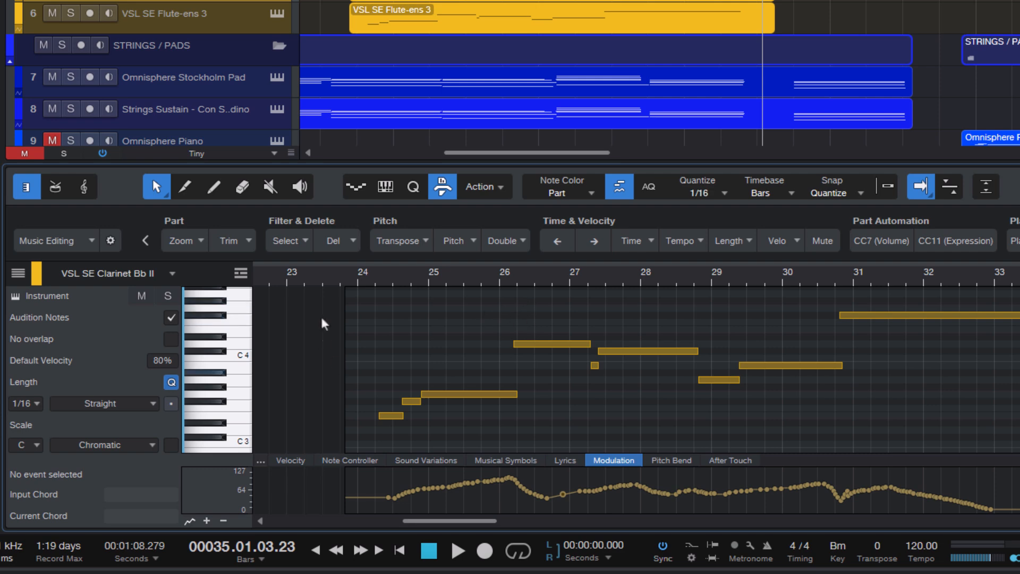
{"action": "scroll", "coordinate": [429, 320], "scroll_direction": "down", "scroll_amount": 2}
{"action": "scroll", "coordinate": [428, 320], "scroll_direction": "up", "scroll_amount": 2}
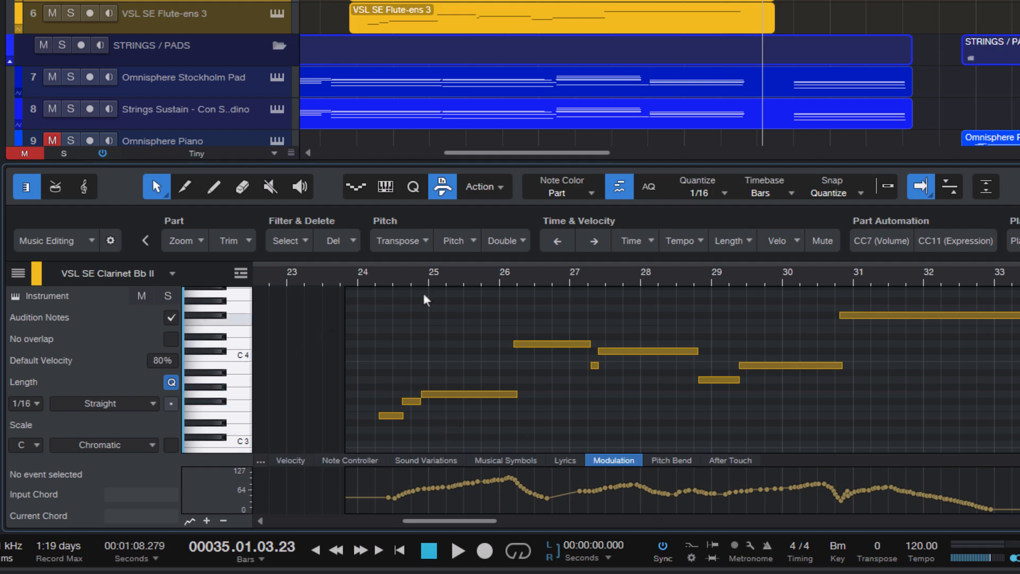
- Open the Synchron Player instrument window of the VSL SE Clarinet Bb II track and examine its performance controllers
{"action": "left_click", "coordinate": [16, 296]}
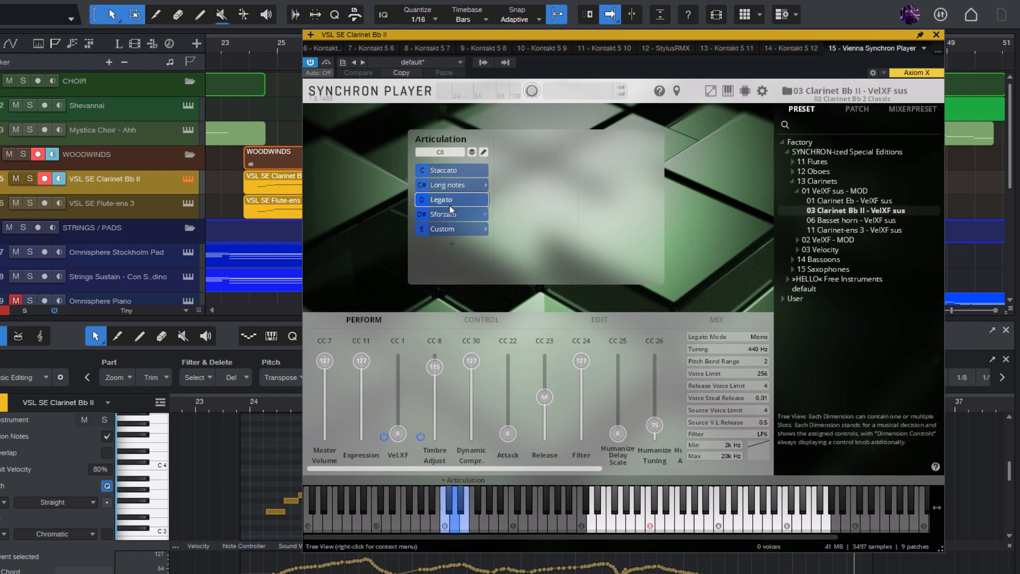
{"action": "left_click_drag", "start_coordinate": [499, 36], "coordinate": [500, 22]}
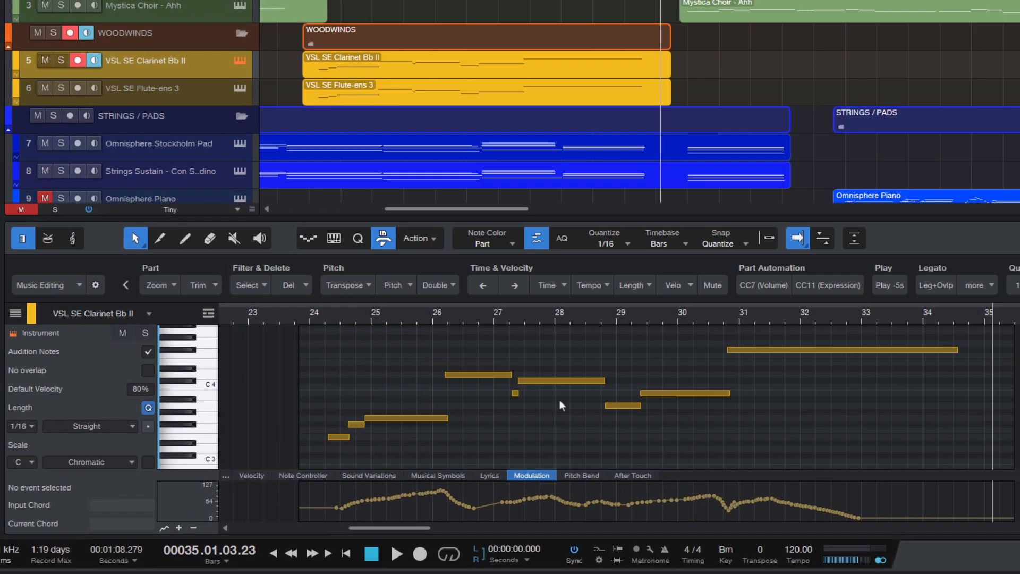
{"action": "left_click", "coordinate": [419, 384]}
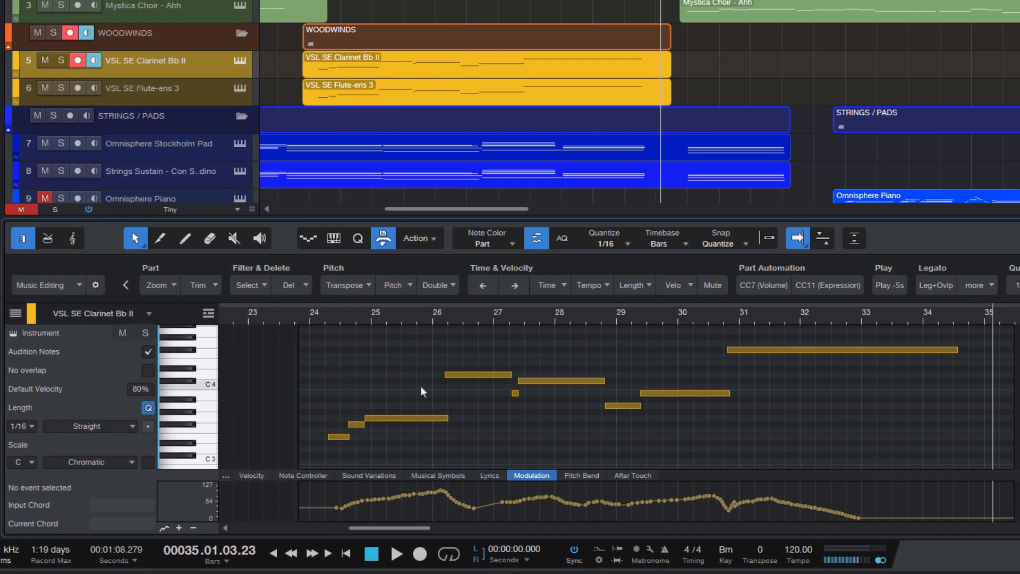
- Select the clarinet part's opening notes together with their modulation points to inspect them, and clear the selection
{"action": "scroll", "coordinate": [420, 385], "scroll_direction": "down", "scroll_amount": 1}
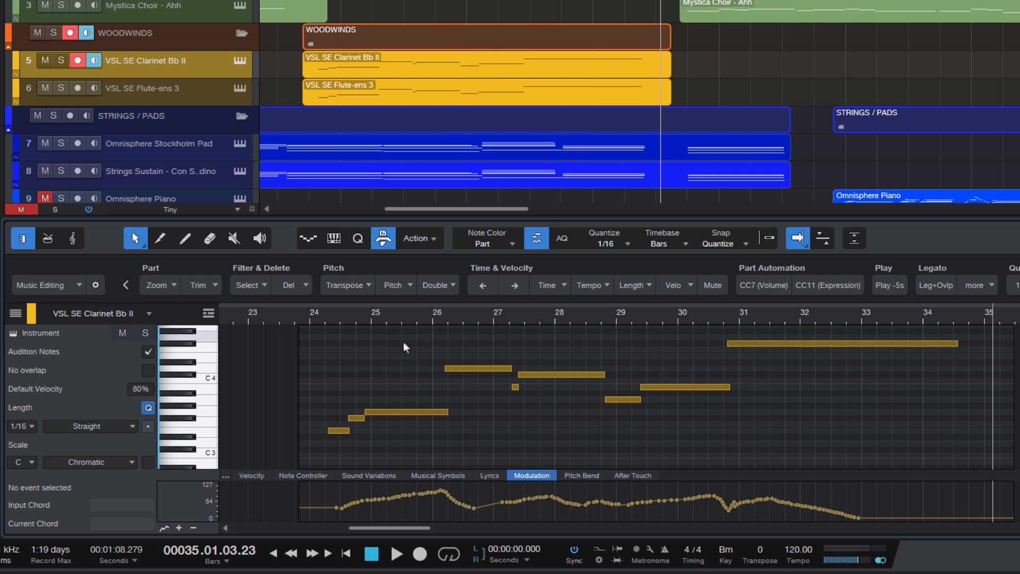
{"action": "left_click_drag", "start_coordinate": [307, 343], "coordinate": [536, 436]}
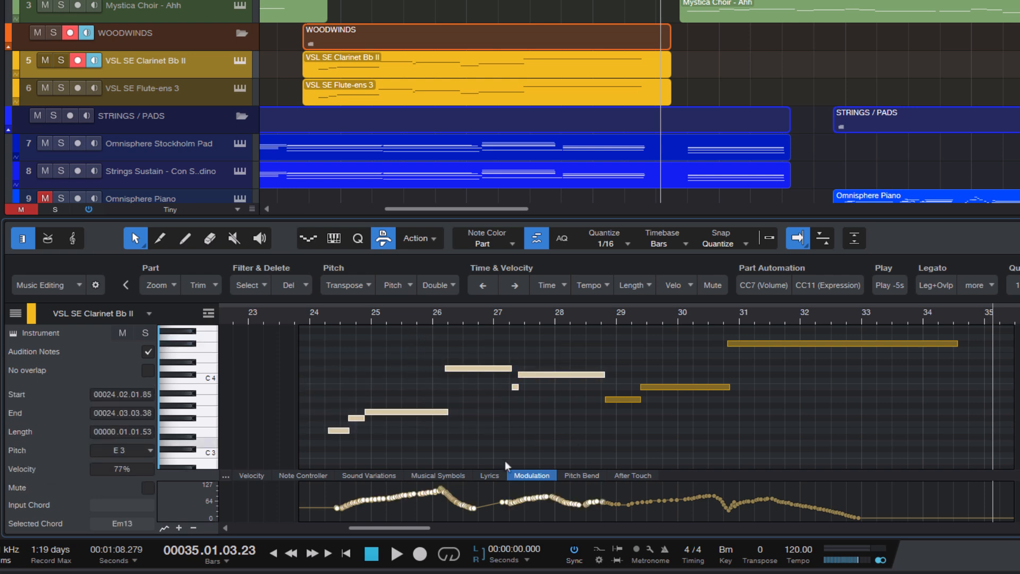
{"action": "left_click", "coordinate": [482, 409]}
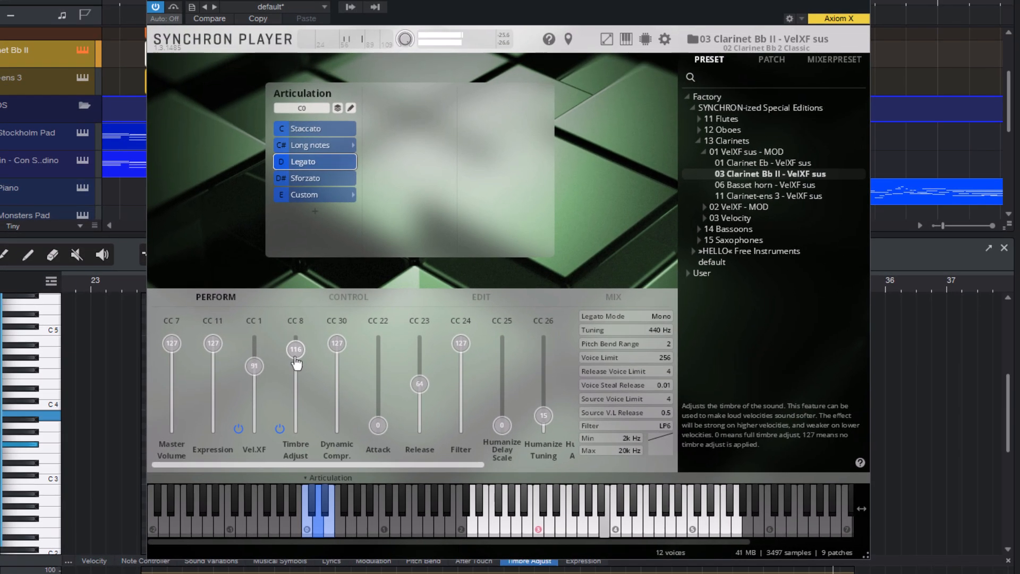
- Lower the Timbre Adjust slider in the clarinet's Synchron Player
{"action": "mouse_move", "coordinate": [296, 363]}
{"action": "left_mouse_down"}
{"action": "mouse_move", "coordinate": [300, 425]}
{"action": "mouse_move", "coordinate": [300, 374]}
{"action": "left_mouse_up"}
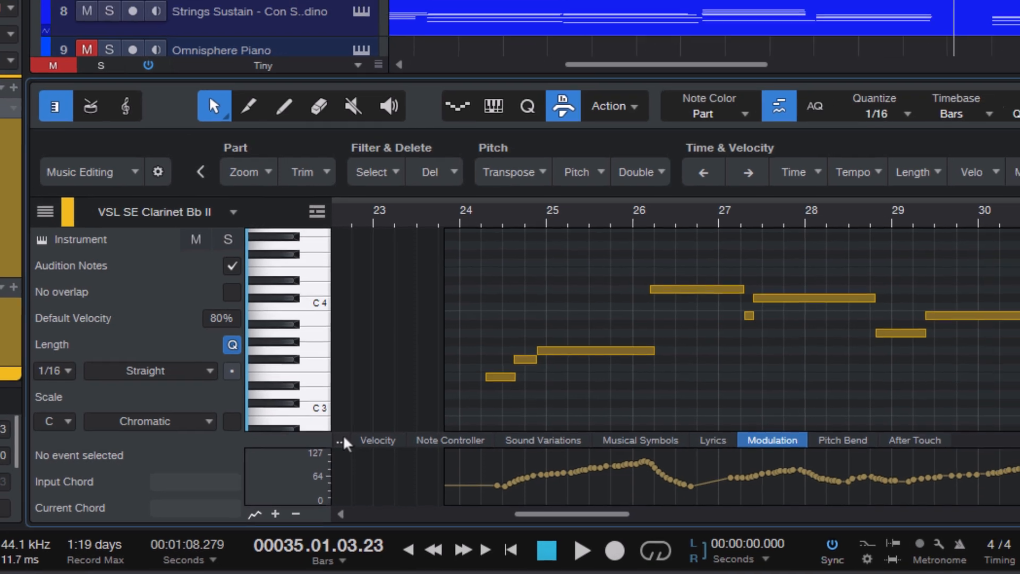
- Open the clarinet note editor's automation parameter list and browse the available instrument parameters and MIDI controllers
{"action": "left_click", "coordinate": [359, 431]}
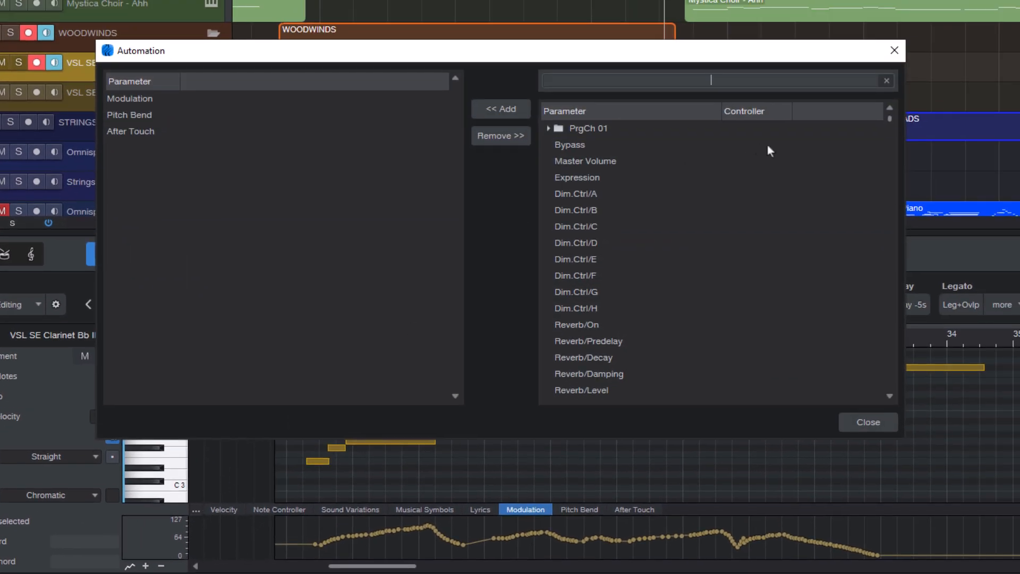
{"action": "left_click_drag", "start_coordinate": [891, 120], "coordinate": [907, 266]}
{"action": "scroll", "coordinate": [615, 249], "scroll_direction": "up", "scroll_amount": 7}
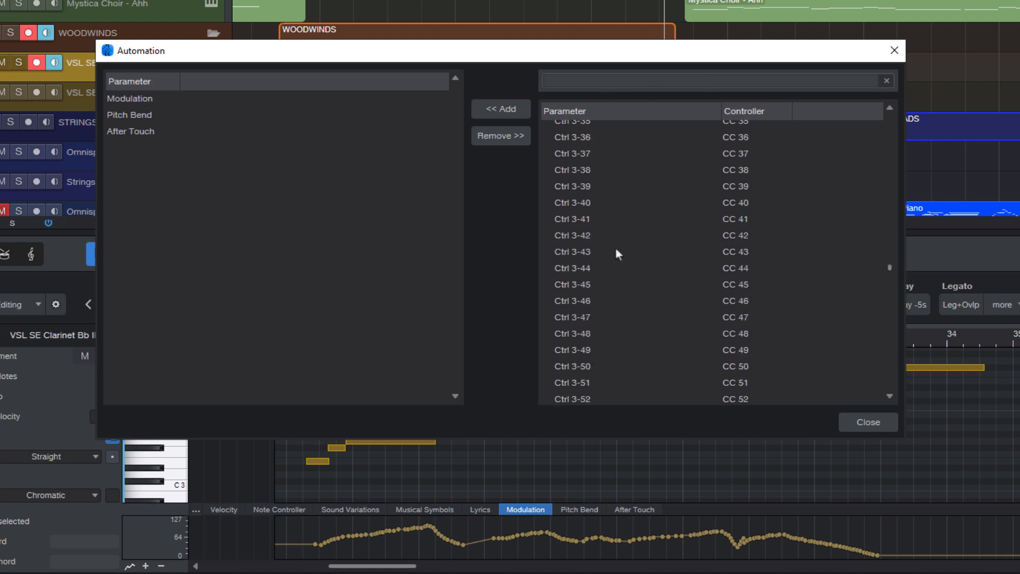
{"action": "left_click", "coordinate": [890, 271]}
{"action": "left_click", "coordinate": [888, 272]}
{"action": "left_click_drag", "start_coordinate": [888, 268], "coordinate": [861, 139]}
{"action": "scroll", "coordinate": [626, 155], "scroll_direction": "up", "scroll_amount": 1}
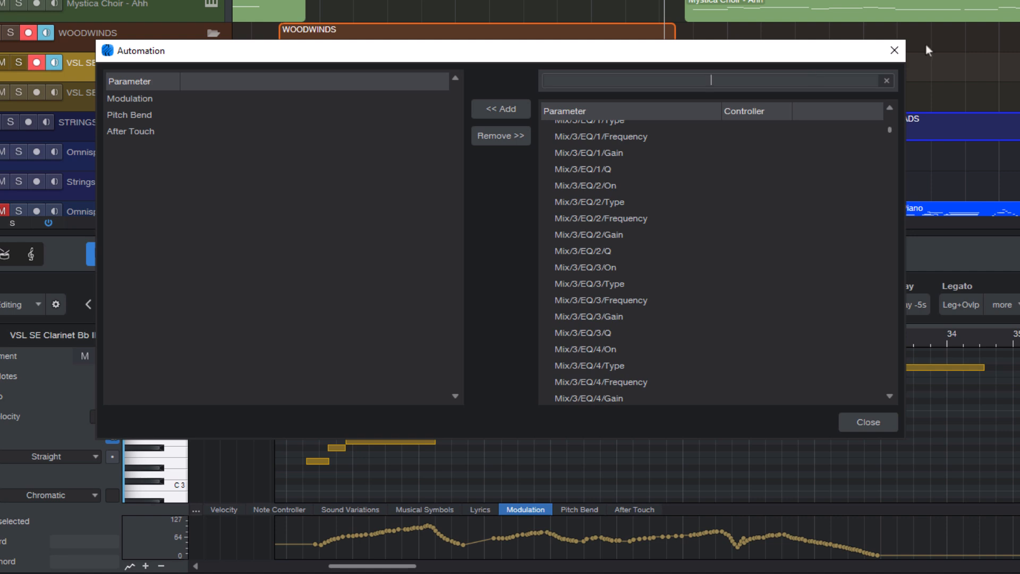
- Search the available parameters for Timbre and add Timbre Adjust to the clarinet editor's automation lanes
{"action": "type", "text": "re"}
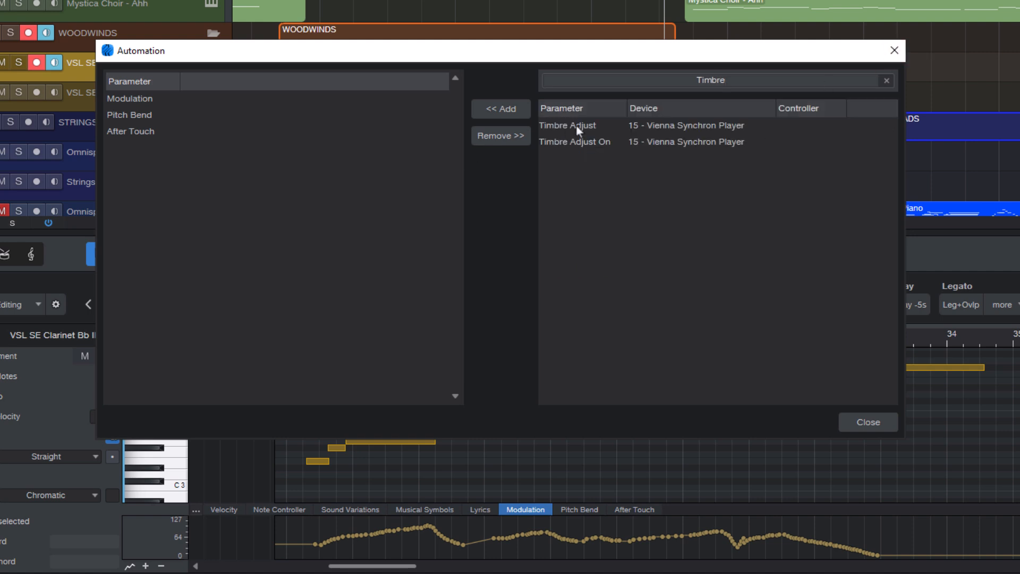
{"action": "left_click", "coordinate": [576, 126]}
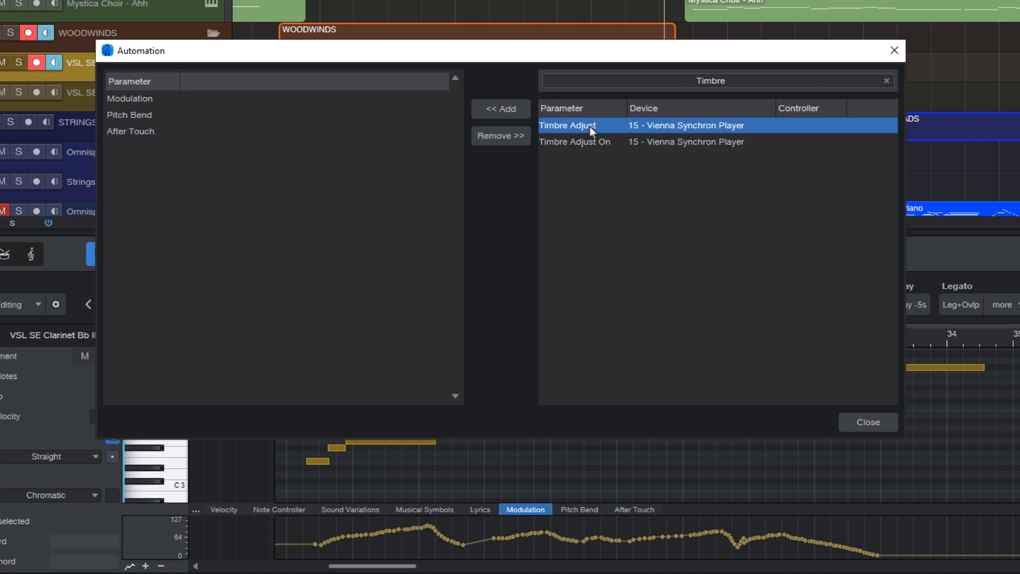
{"action": "double_click", "coordinate": [590, 126]}
{"action": "left_click", "coordinate": [183, 150]}
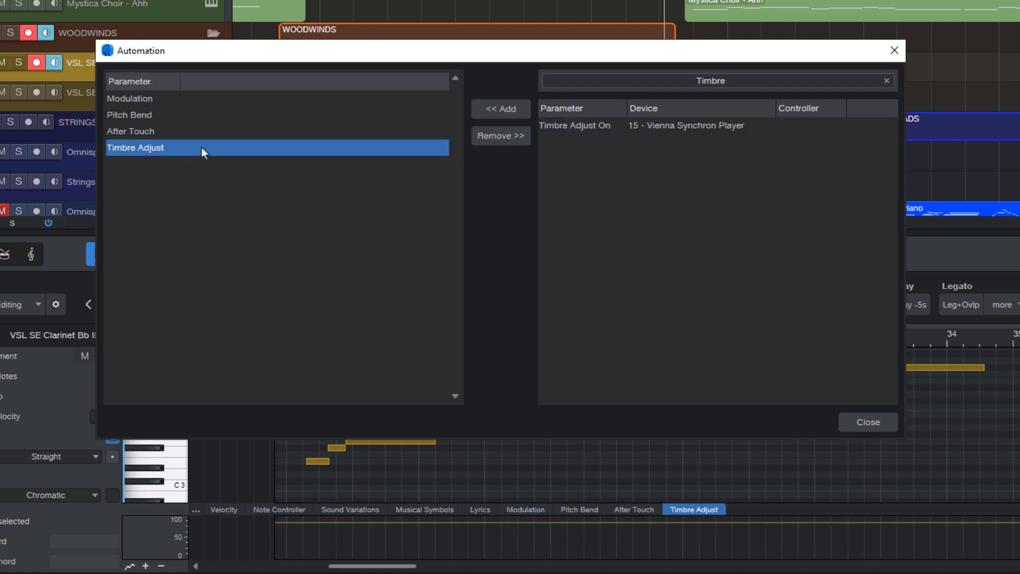
- Search the parameters for expression and add Expression to the clarinet editor's automation lanes
{"action": "left_click", "coordinate": [695, 81]}
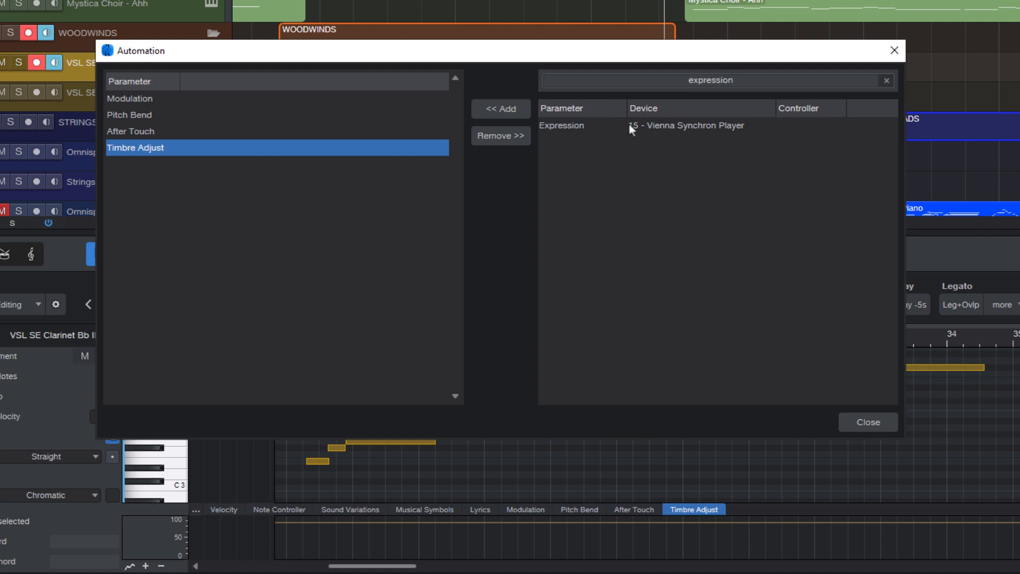
{"action": "left_click", "coordinate": [572, 127]}
{"action": "double_click", "coordinate": [572, 130]}
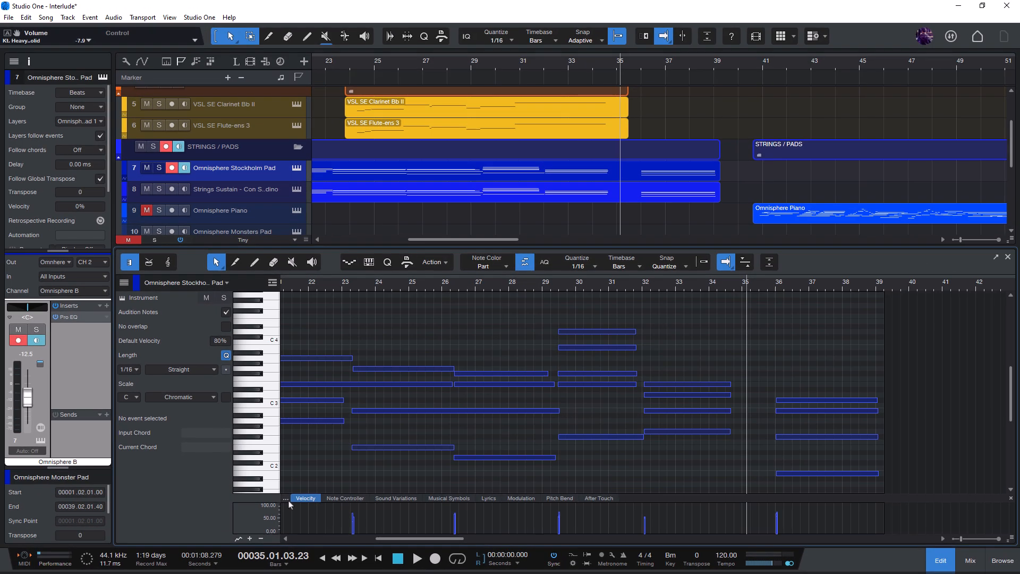
- Add Sustain Pedal OnOff to the Omnisphere Stockholm Pad's automation lanes by searching for sustain, and clear the search
{"action": "left_click", "coordinate": [284, 500]}
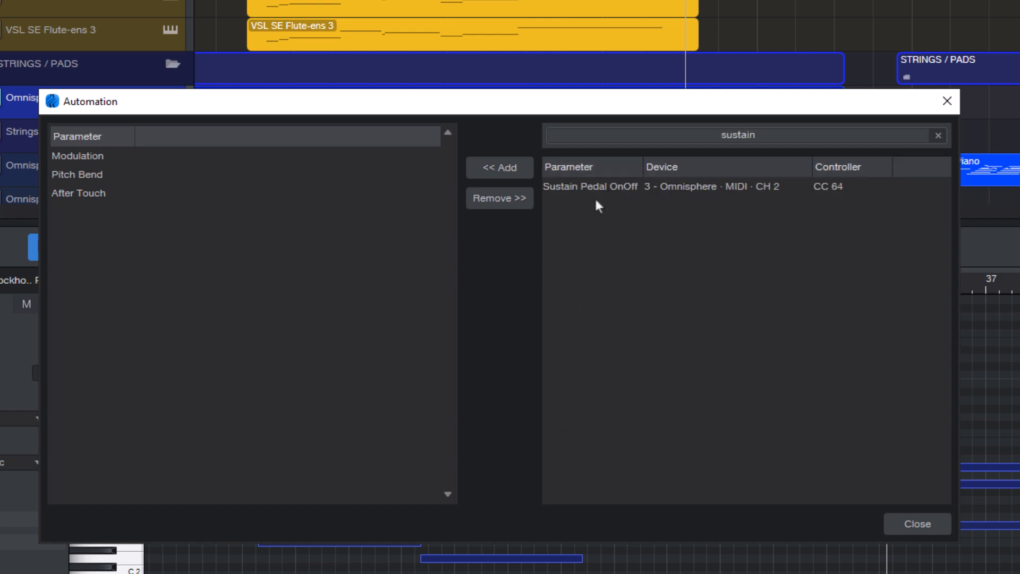
{"action": "double_click", "coordinate": [600, 189]}
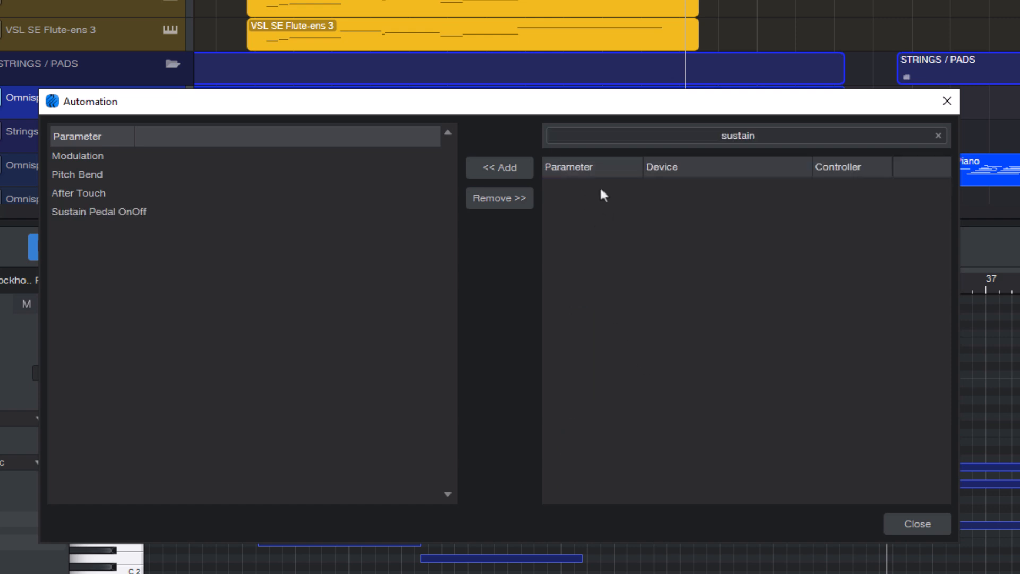
{"action": "left_click", "coordinate": [936, 136]}
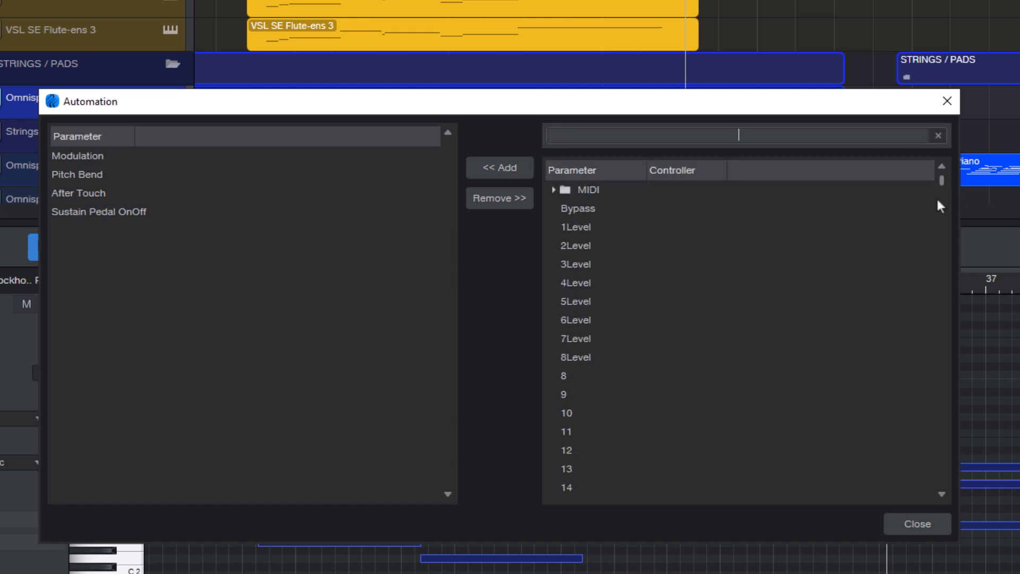
{"action": "left_click_drag", "start_coordinate": [941, 183], "coordinate": [1001, 171]}
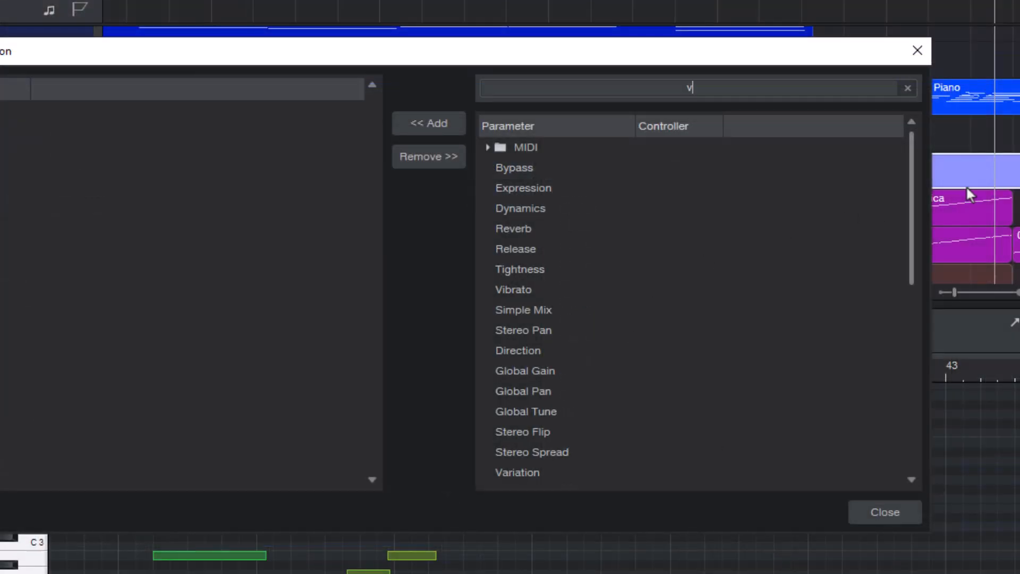
- Search for vibrato and add Vibrato Rate, Vibrato Delay, Vibrato Depth and Vibrato to the Celli automation lanes
{"action": "type", "text": "to"}
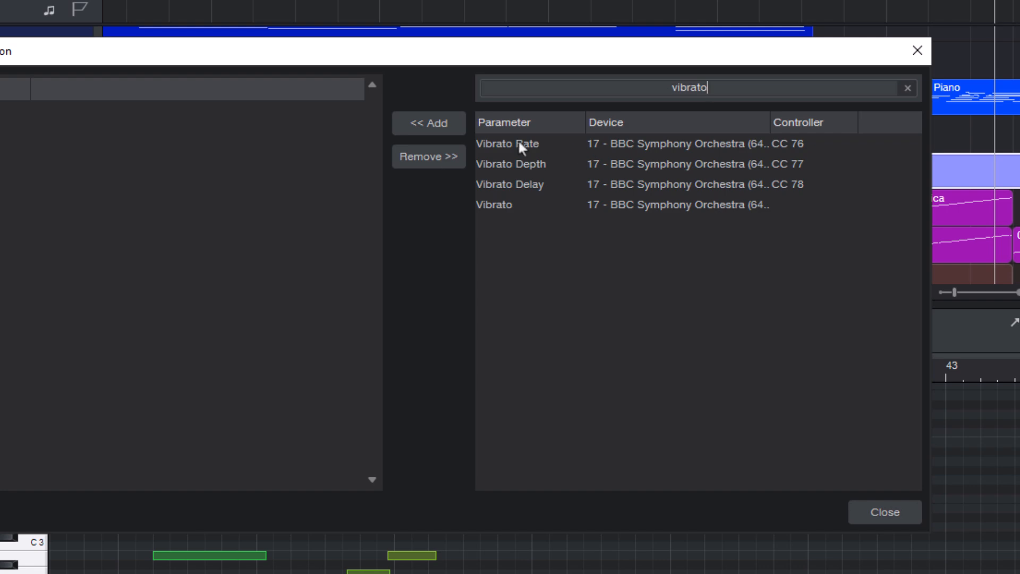
{"action": "double_click", "coordinate": [503, 143]}
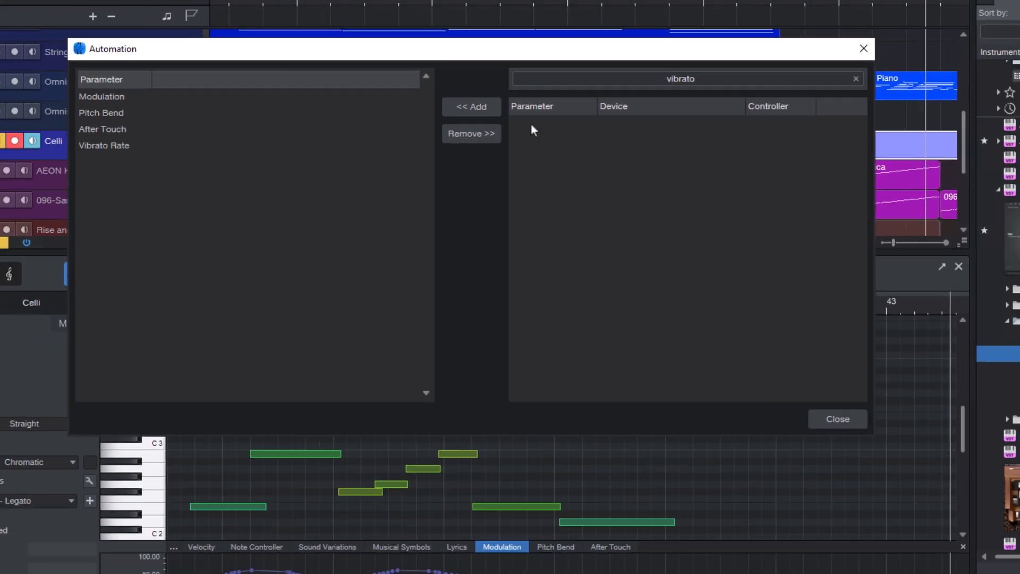
{"action": "double_click", "coordinate": [514, 166]}
{"action": "double_click", "coordinate": [556, 112]}
{"action": "double_click", "coordinate": [555, 113]}
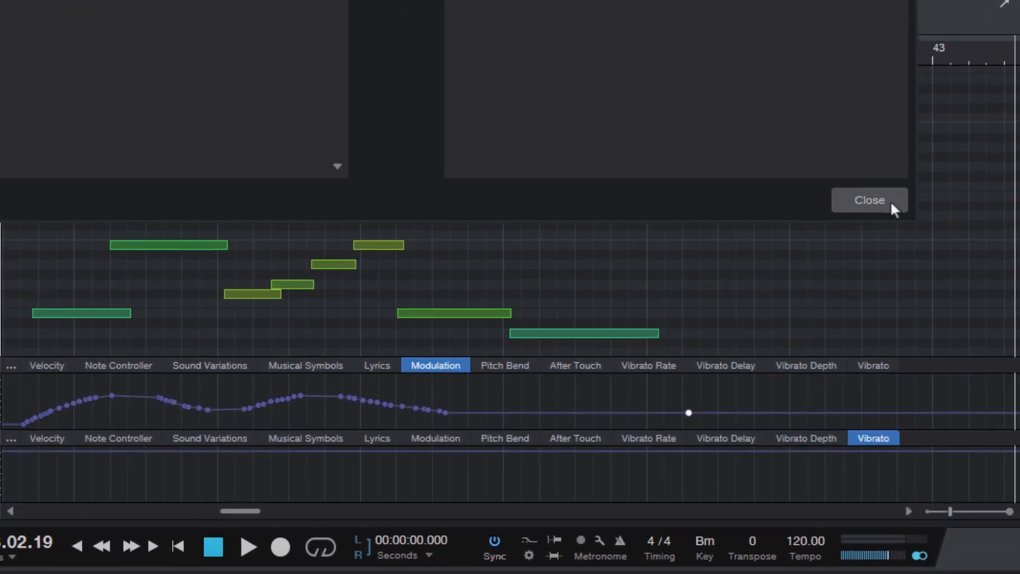
{"action": "left_click", "coordinate": [890, 199]}
- View the Vibrato Rate, Vibrato Delay, Vibrato Depth and Vibrato data in turn in the Celli editor's second automation lane
{"action": "left_click", "coordinate": [649, 437]}
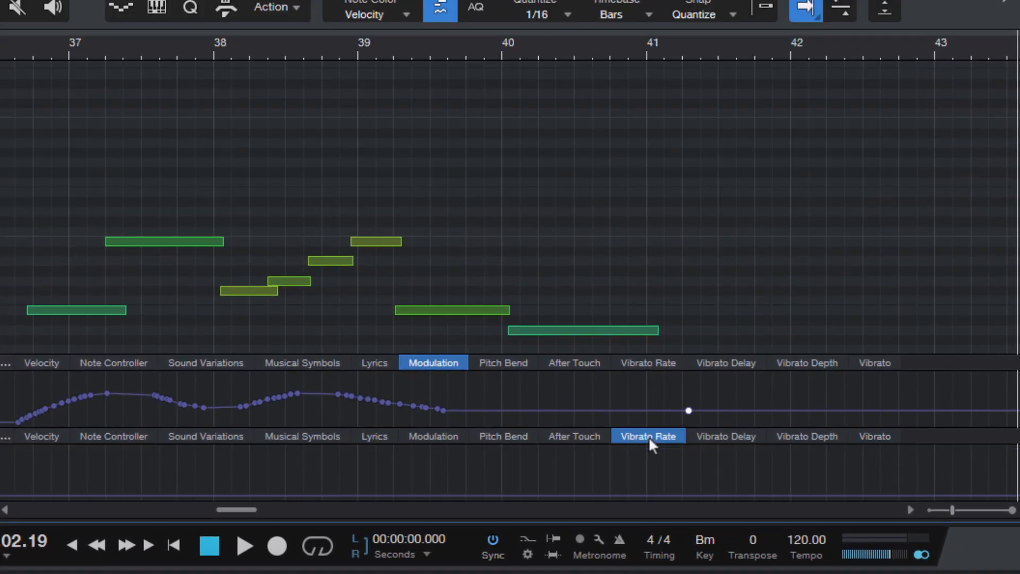
{"action": "left_click", "coordinate": [725, 436]}
{"action": "left_click", "coordinate": [818, 436]}
{"action": "left_click", "coordinate": [866, 436]}
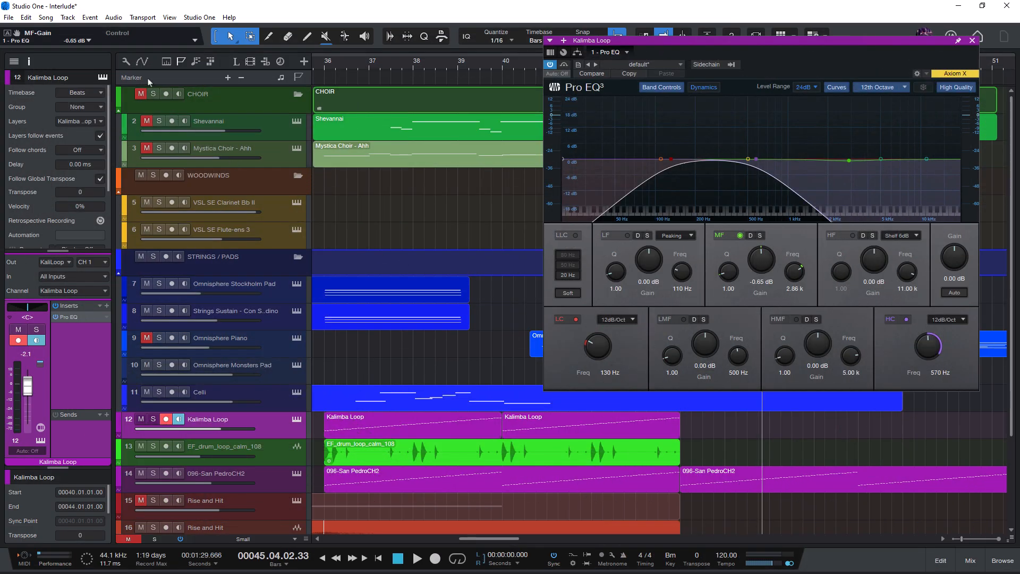
- Show the track automation controls in the arrangement's track list
{"action": "left_click", "coordinate": [142, 63]}
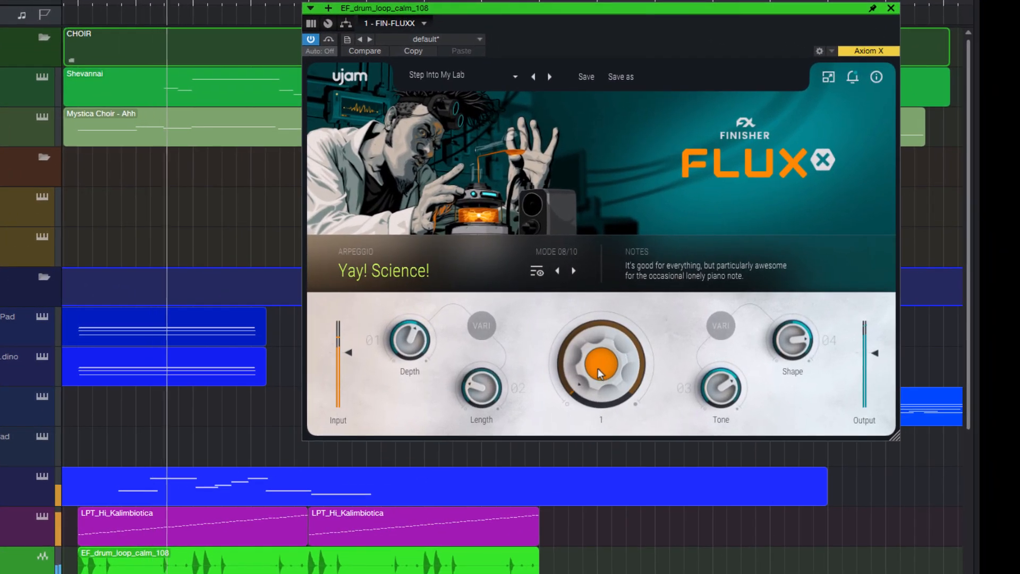
- Raise the large centre knob of the drum loop's Finisher Fluxx effect to 44 and turn up its Tone knob
{"action": "left_click_drag", "start_coordinate": [601, 376], "coordinate": [632, 311]}
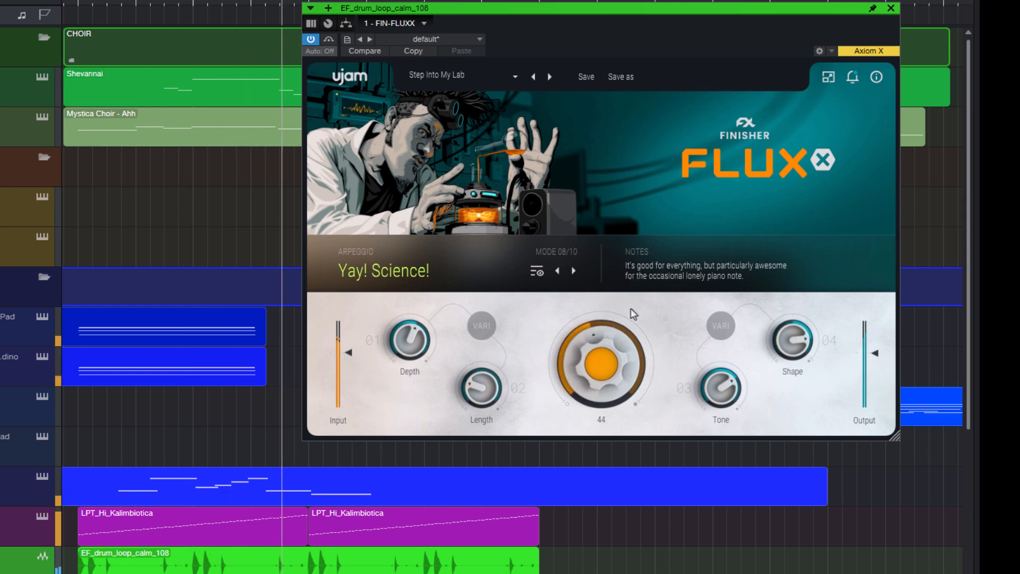
{"action": "left_click_drag", "start_coordinate": [721, 388], "coordinate": [720, 379]}
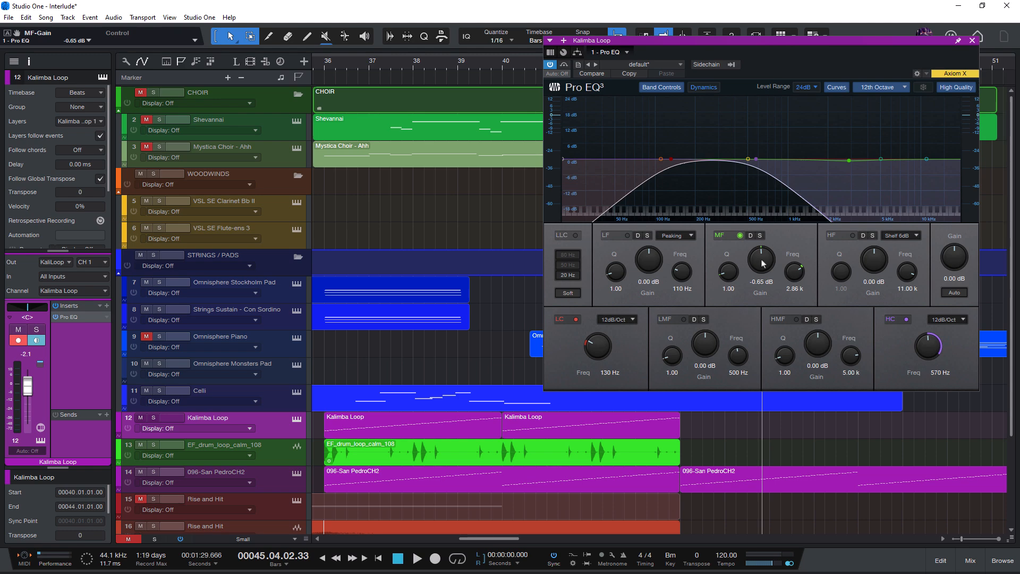
- Set the mid-frequency gain of the Kalimba Loop's Pro EQ to 0.31 dB
{"action": "mouse_move", "coordinate": [763, 262]}
{"action": "left_mouse_down"}
{"action": "mouse_move", "coordinate": [762, 244]}
{"action": "mouse_move", "coordinate": [763, 259]}
{"action": "left_mouse_up"}
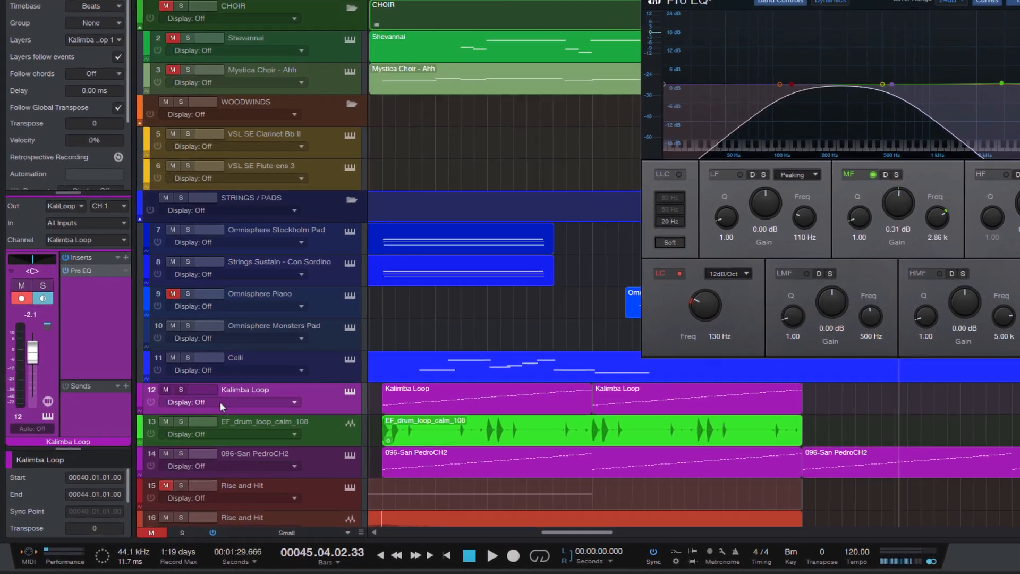
- Search the Kalimba Loop track's automation parameters for gain and look through the Pro EQ gain entries
{"action": "left_click", "coordinate": [194, 429]}
{"action": "left_click", "coordinate": [280, 410]}
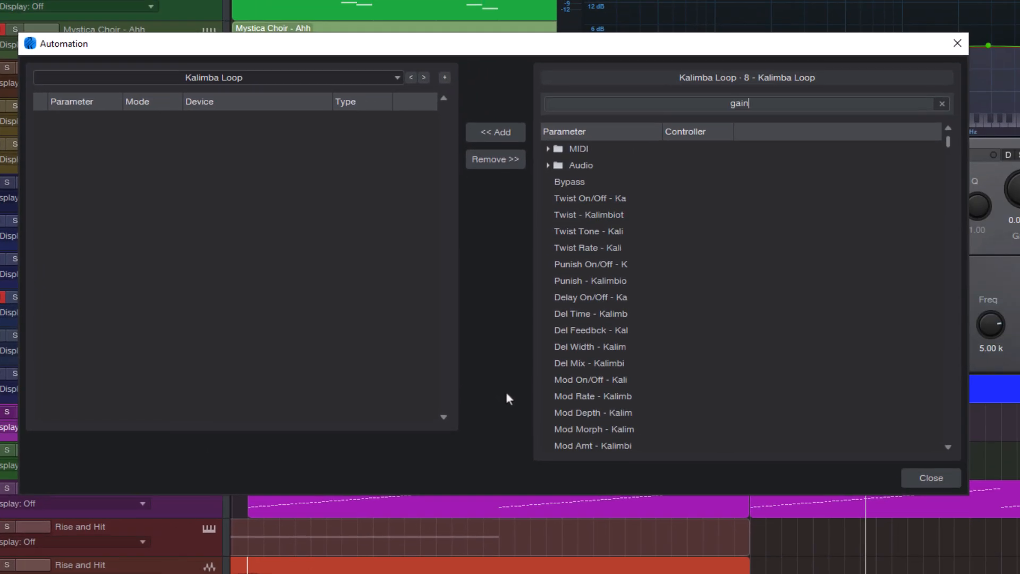
{"action": "left_click_drag", "start_coordinate": [783, 134], "coordinate": [855, 132]}
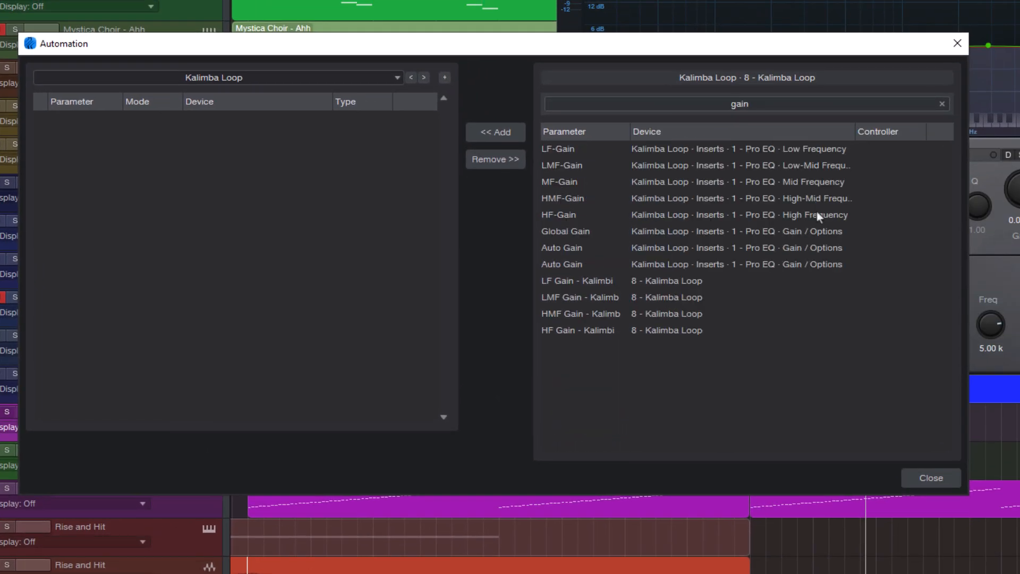
{"action": "left_click", "coordinate": [575, 151]}
{"action": "left_click", "coordinate": [573, 183]}
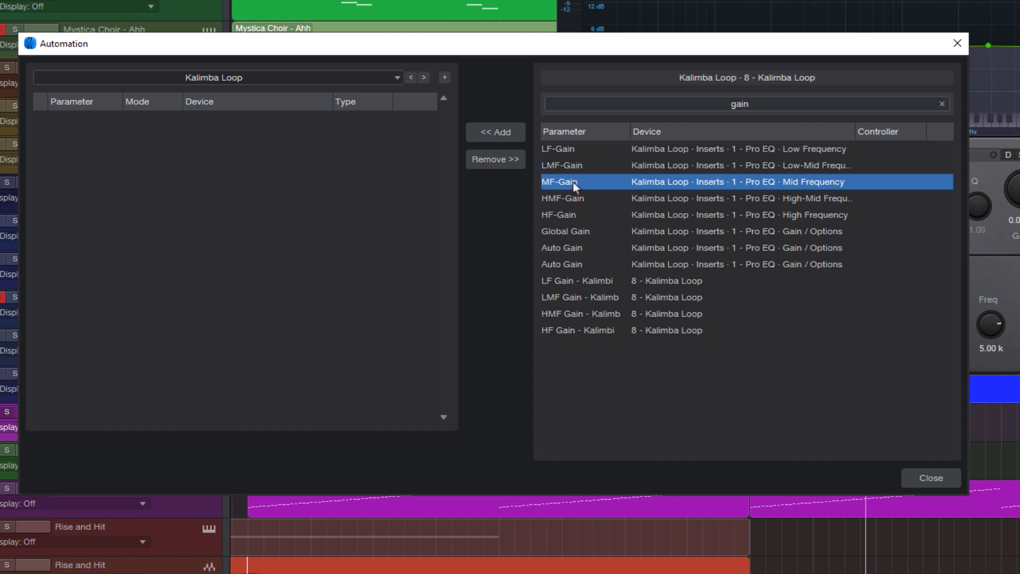
{"action": "left_click", "coordinate": [576, 218]}
{"action": "left_click", "coordinate": [570, 249]}
{"action": "left_click", "coordinate": [569, 231]}
{"action": "left_click", "coordinate": [574, 215]}
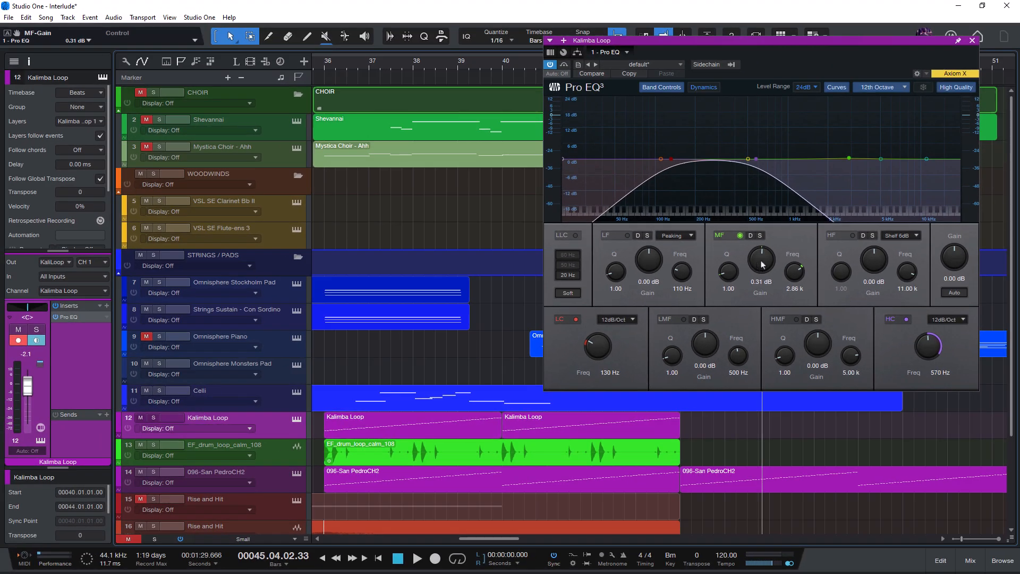
- Raise the mid-frequency gain of the Kalimba Loop's Pro EQ to 5.35 dB
{"action": "mouse_move", "coordinate": [761, 262]}
{"action": "left_mouse_down"}
{"action": "mouse_move", "coordinate": [761, 249]}
{"action": "mouse_move", "coordinate": [763, 260]}
{"action": "left_mouse_up"}
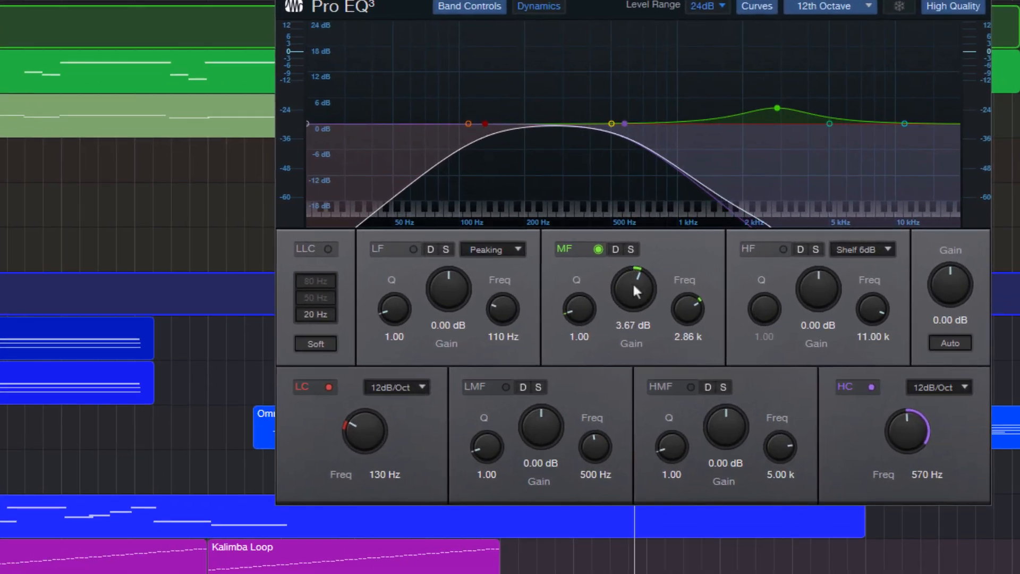
{"action": "left_click_drag", "start_coordinate": [633, 287], "coordinate": [633, 278]}
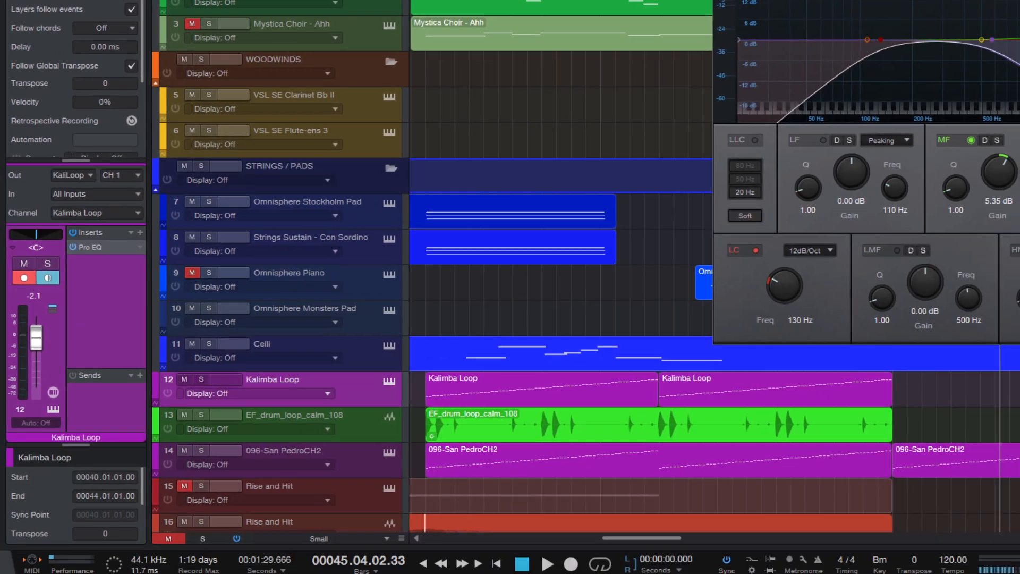
- Edit automation for the last-touched MF-Gain parameter and draw a wavy curve across the Kalimba Loop events
{"action": "left_click", "coordinate": [12, 68]}
{"action": "left_click_drag", "start_coordinate": [420, 387], "coordinate": [442, 378]}
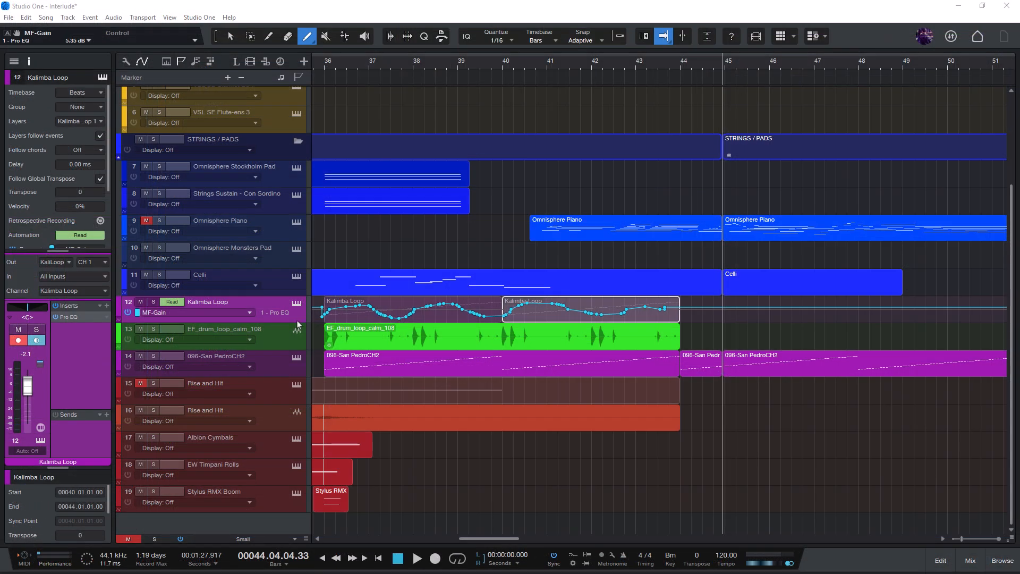
- Search the Kalimba Loop track's automation parameters for depth and select Effect Depth 1, Effect Depth 3 and Effect Depth 5
{"action": "left_click", "coordinate": [229, 309]}
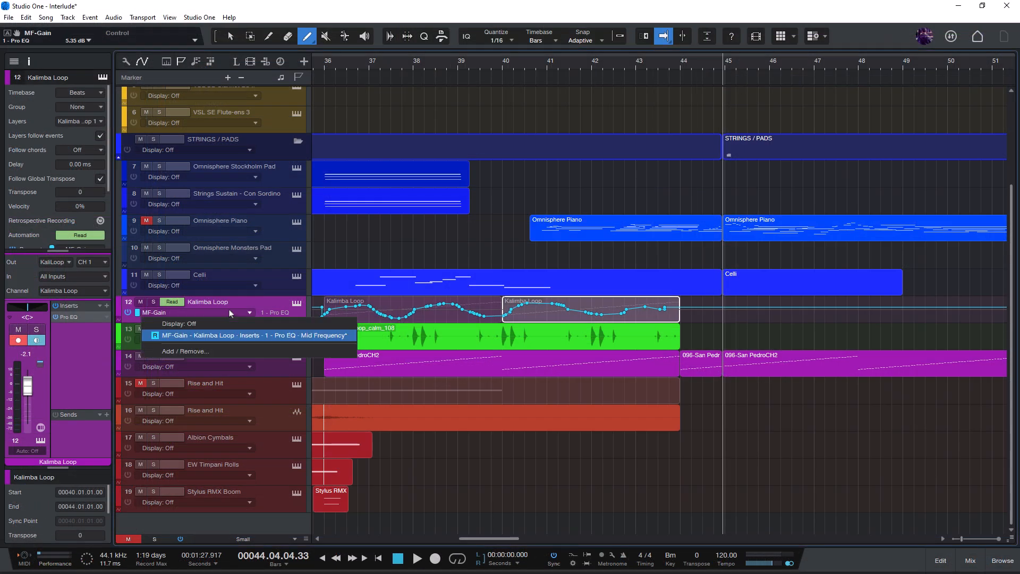
{"action": "left_click", "coordinate": [227, 351]}
{"action": "type", "text": "depth"}
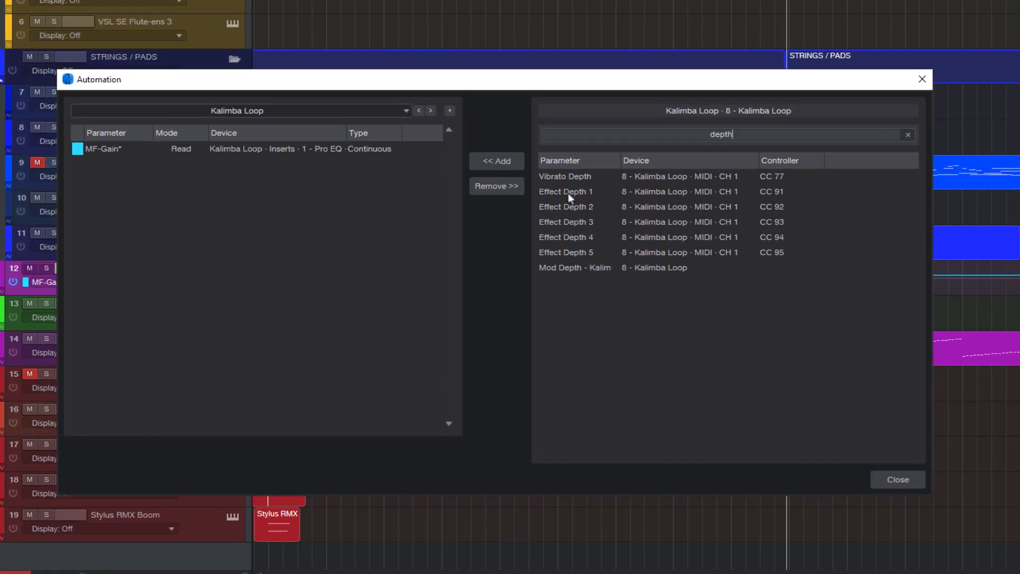
{"action": "left_click", "coordinate": [568, 191]}
{"action": "left_click", "coordinate": [566, 222], "text": "ctrl"}
{"action": "left_click", "coordinate": [577, 252], "text": "ctrl"}
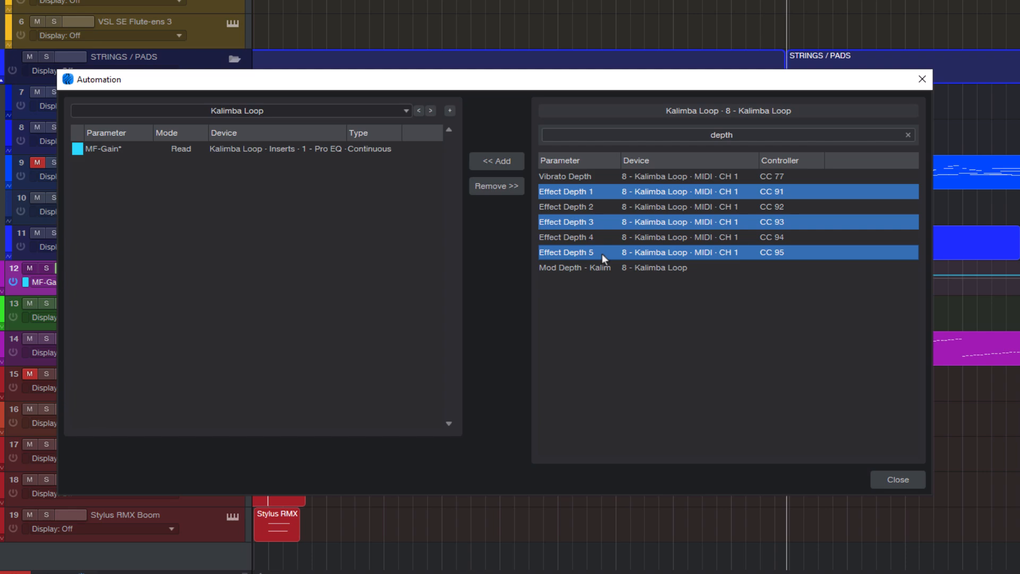